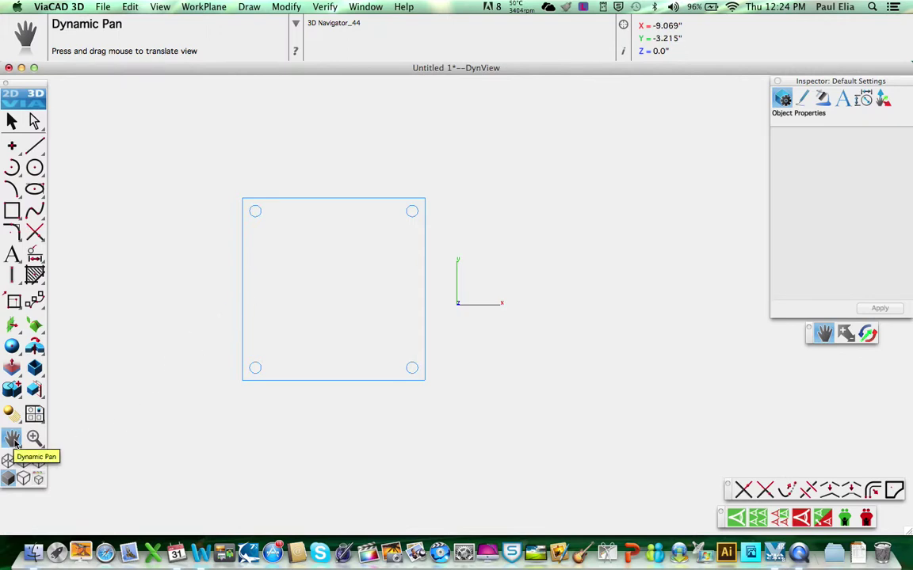
# Step: Tear the pan, zoom and rotate tools off into a floating palette beside the drawing
pyautogui.moveTo(13, 441); pyautogui.dragTo(820, 339)
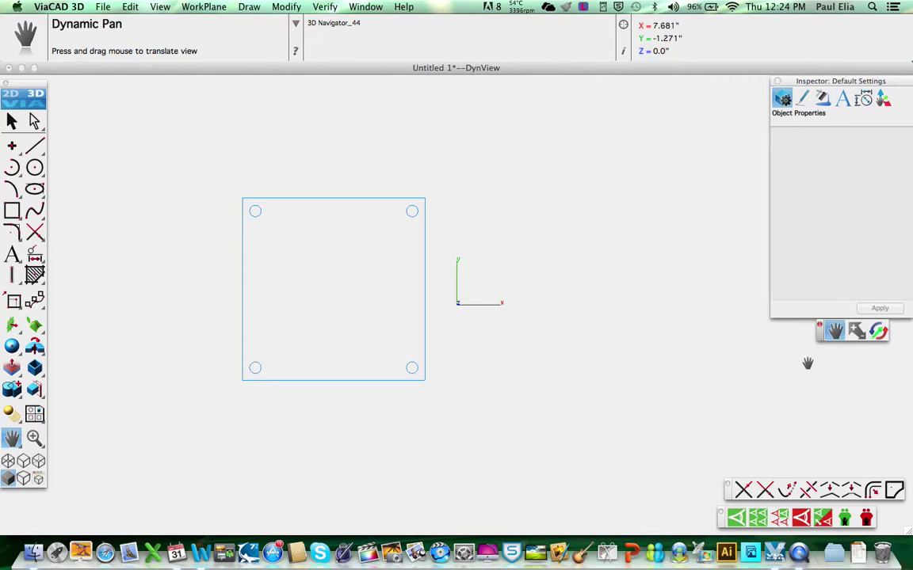
pyautogui.click(879, 333)
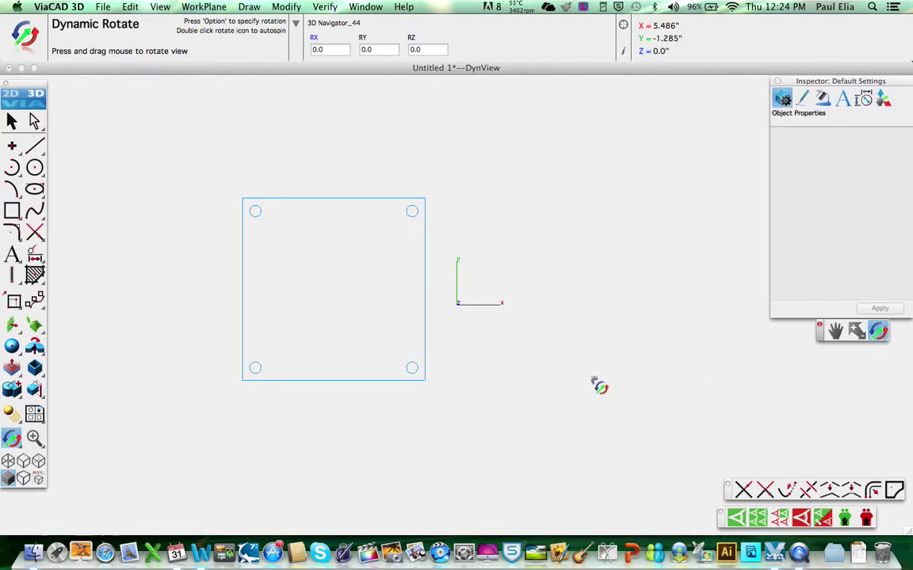
# Step: Rotate the square profile with its corner circles, then set the view to Isometric
pyautogui.moveTo(439, 379); pyautogui.dragTo(474, 393)
pyautogui.press('super+1')
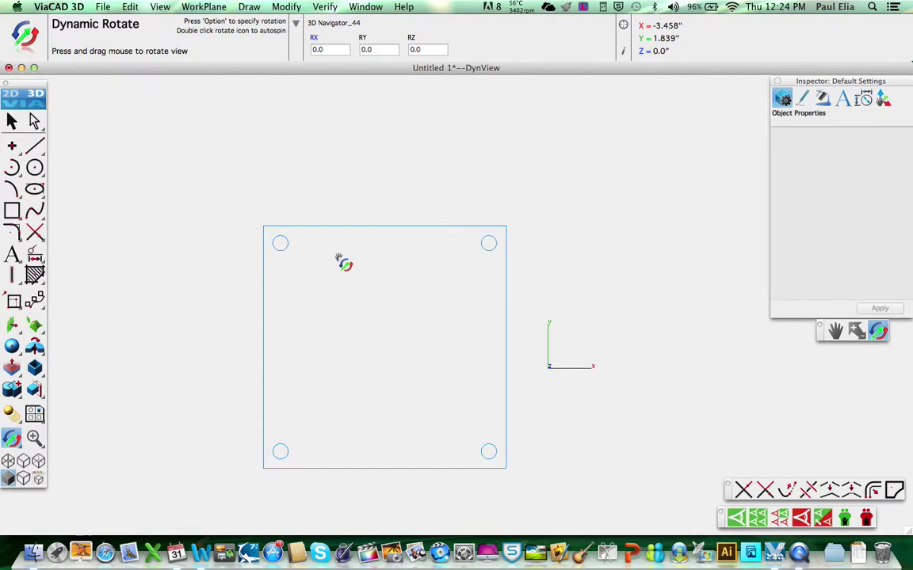
pyautogui.click(158, 7)
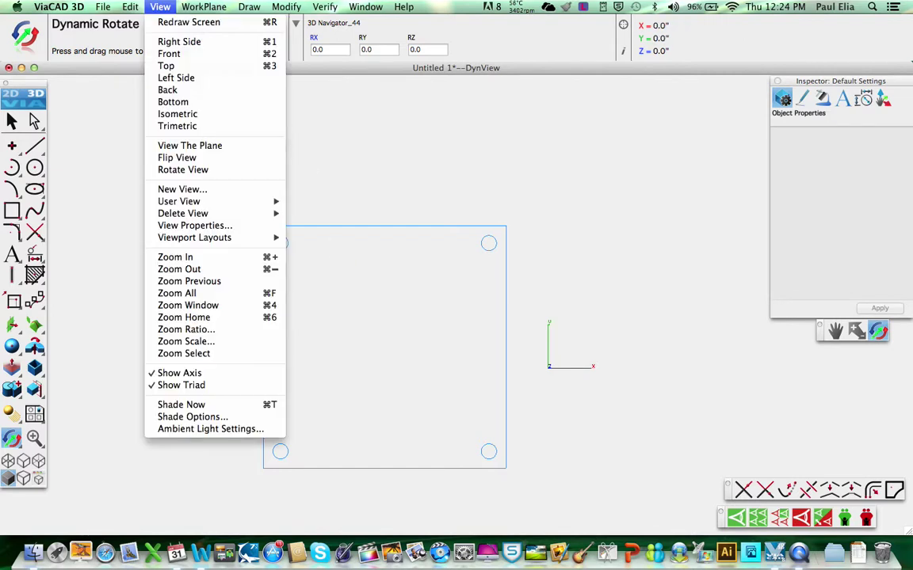
pyautogui.click(171, 117)
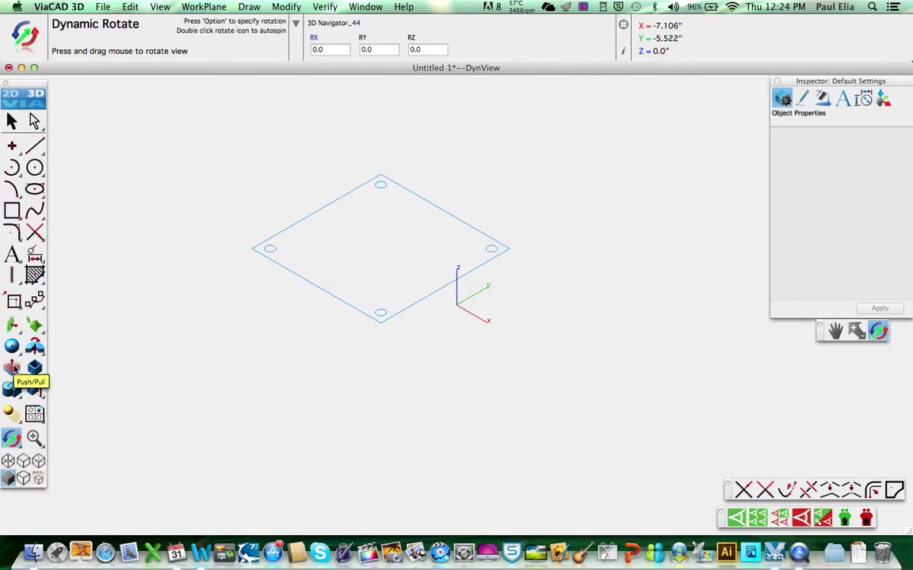
# Step: Push/pull the square face into a solid block 2 inches tall and zoom to fit it
pyautogui.click(14, 370)
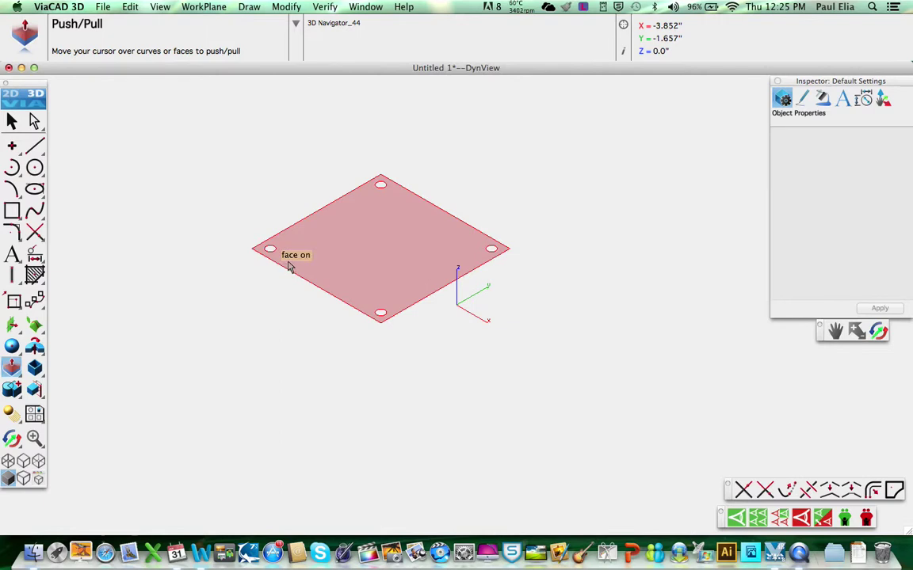
pyautogui.click(292, 267)
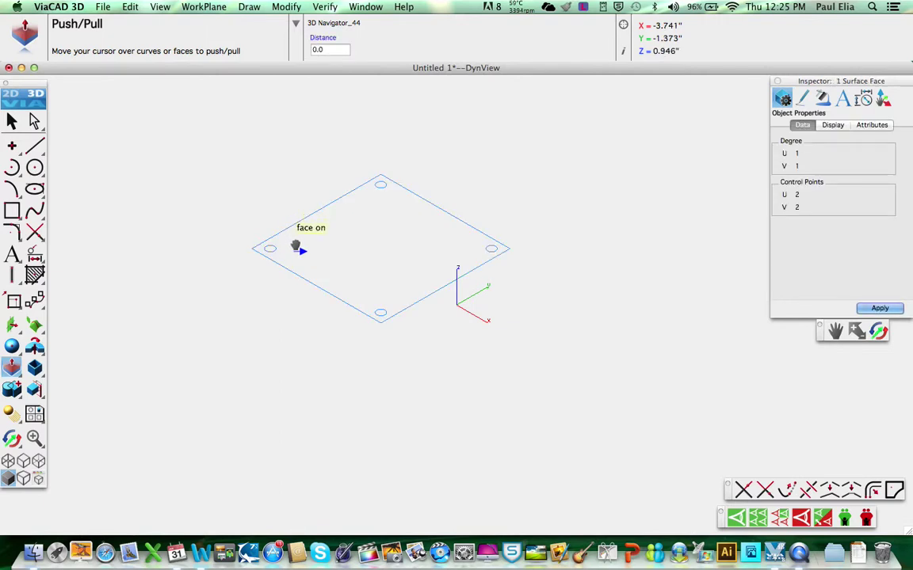
pyautogui.moveTo(299, 252); pyautogui.dragTo(287, 172)
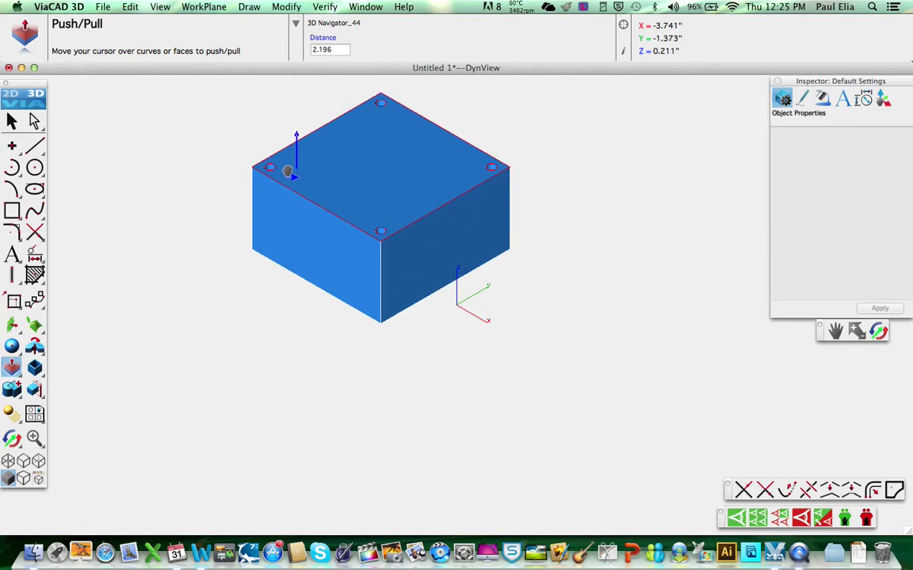
pyautogui.moveTo(288, 172); pyautogui.dragTo(290, 172)
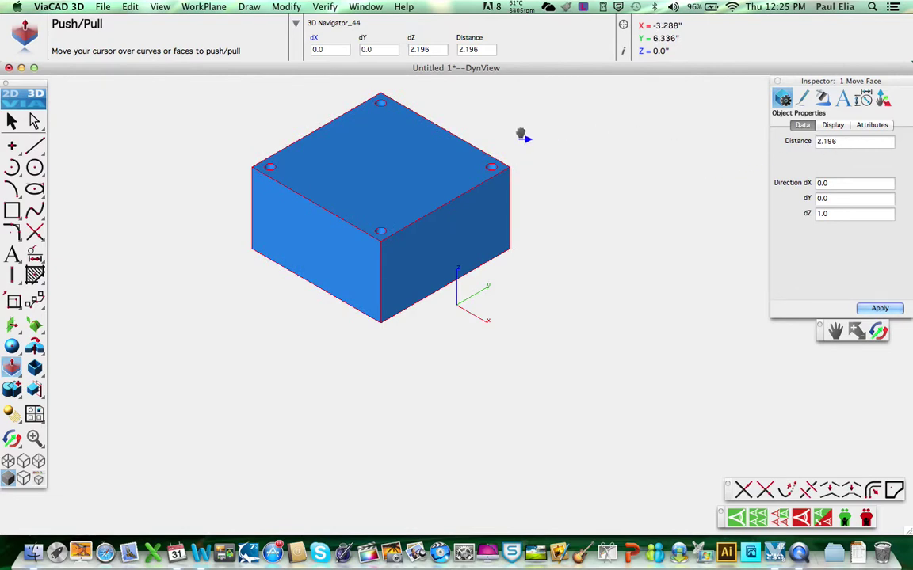
pyautogui.click(435, 51)
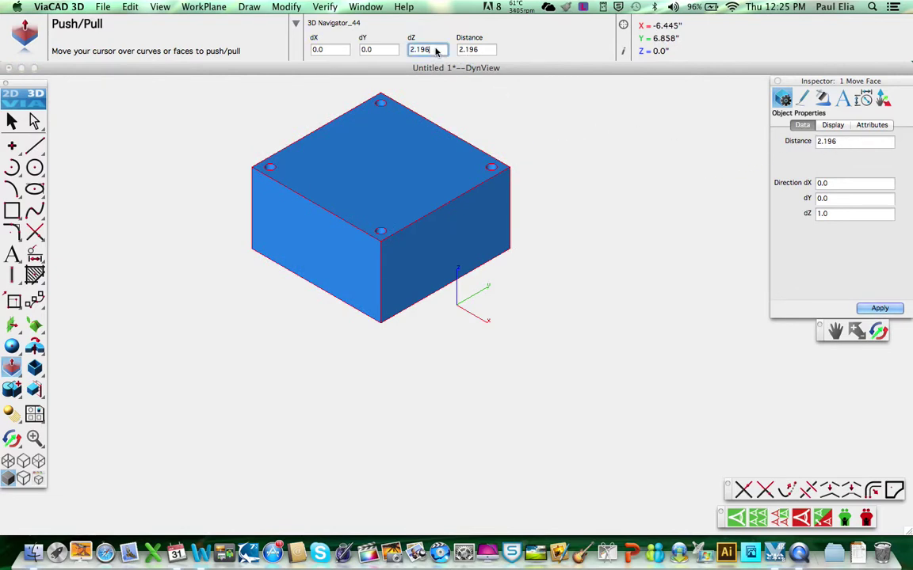
pyautogui.press('Tab')
pyautogui.click(435, 51)
pyautogui.press('Tab')
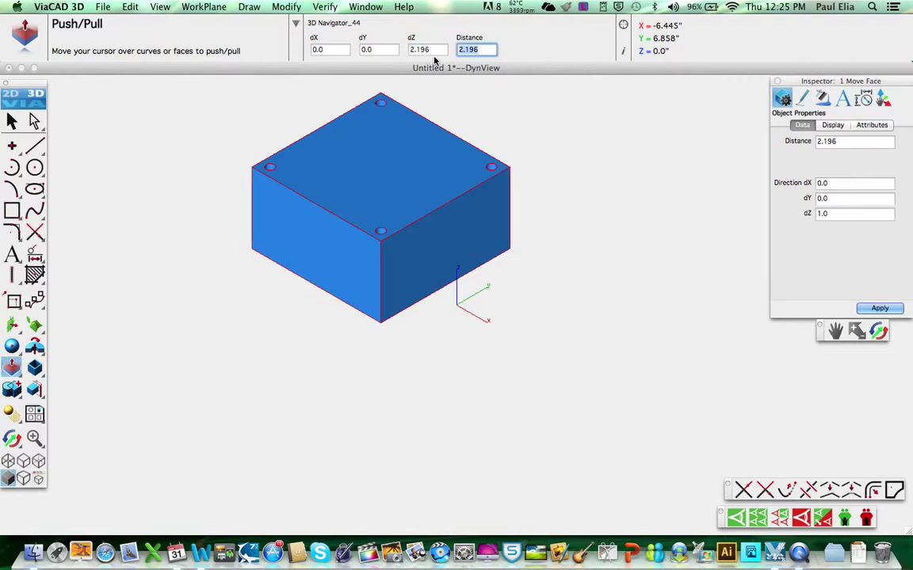
pyautogui.write('2')
pyautogui.press('Return')
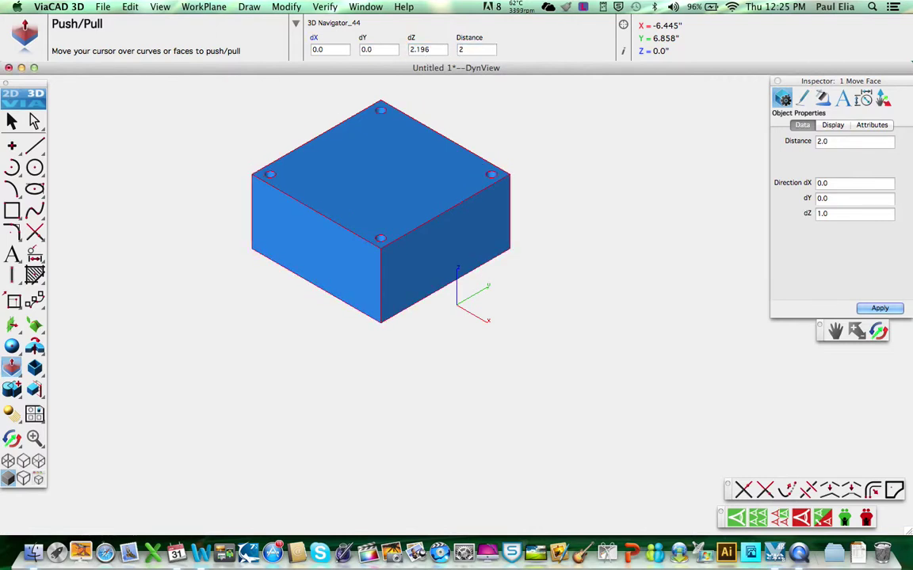
pyautogui.press('super+f')
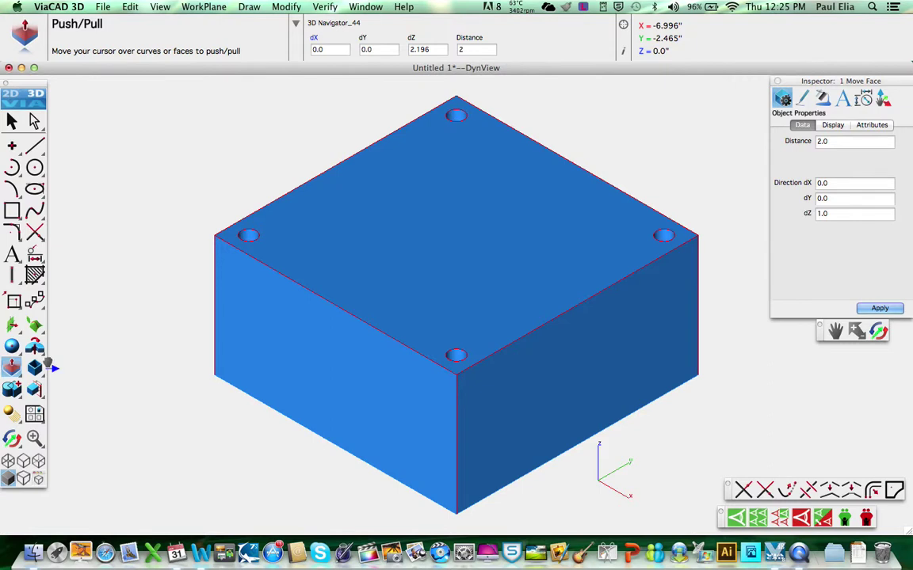
# Step: Shell the block with 0.125 walls, leaving its top face (Face 493) open
pyautogui.click(36, 368)
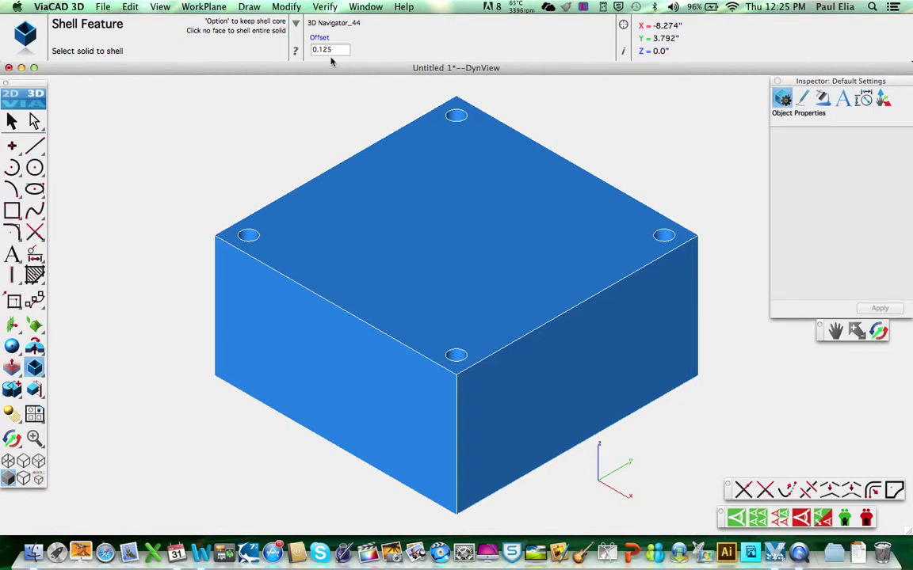
pyautogui.click(311, 50)
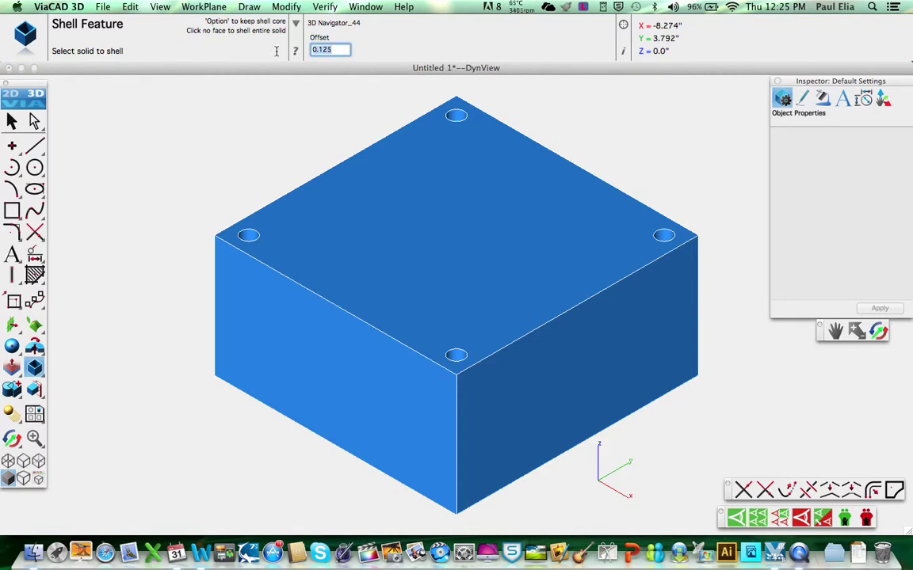
pyautogui.write('.125')
pyautogui.press('Return')
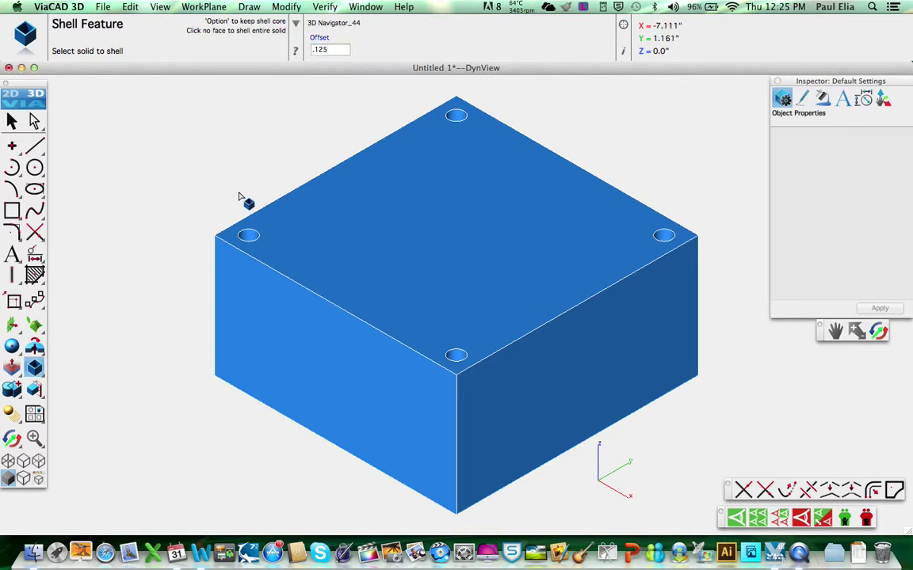
pyautogui.click(339, 243)
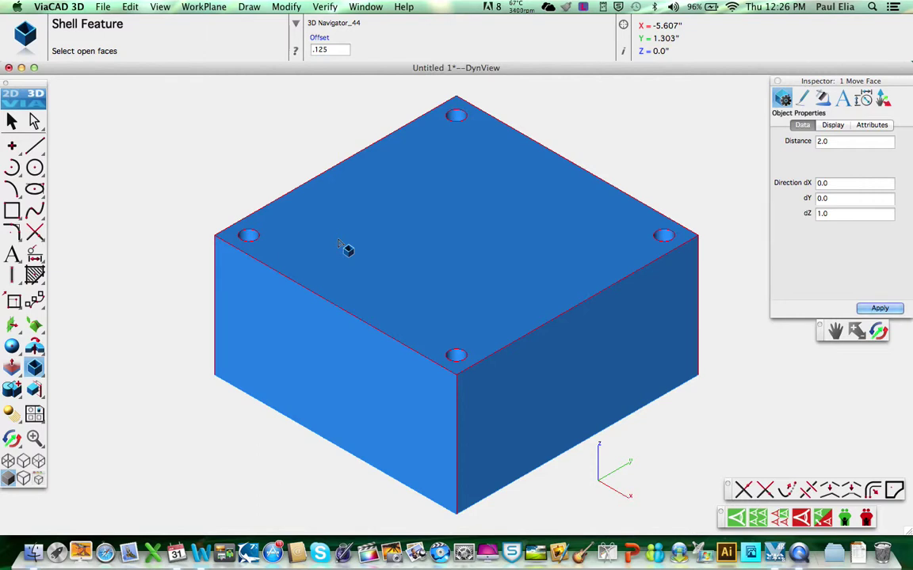
pyautogui.click(339, 241)
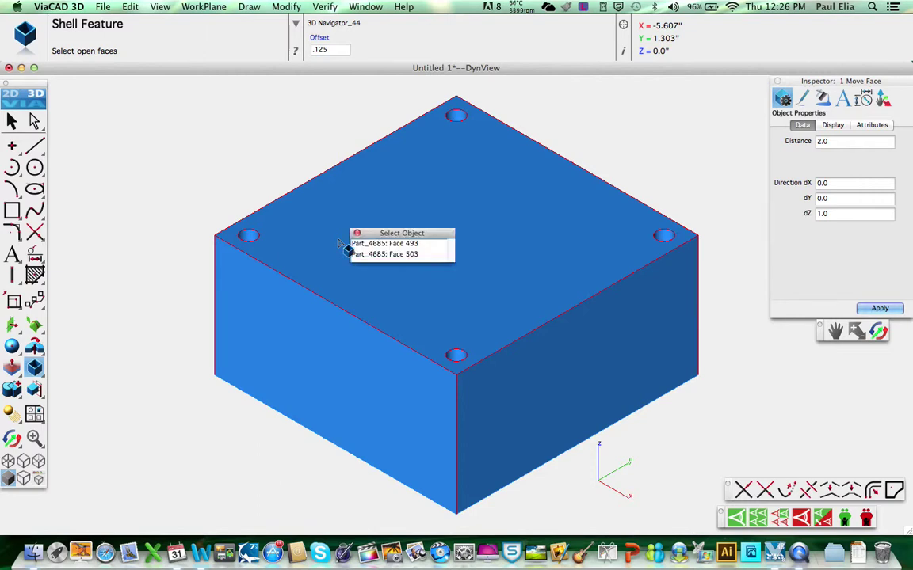
pyautogui.click(417, 245)
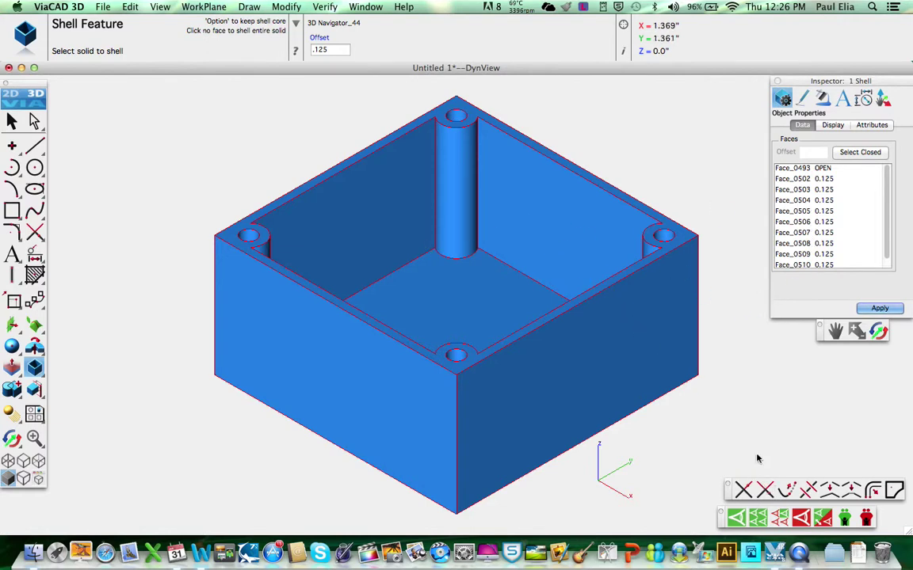
pyautogui.click(880, 333)
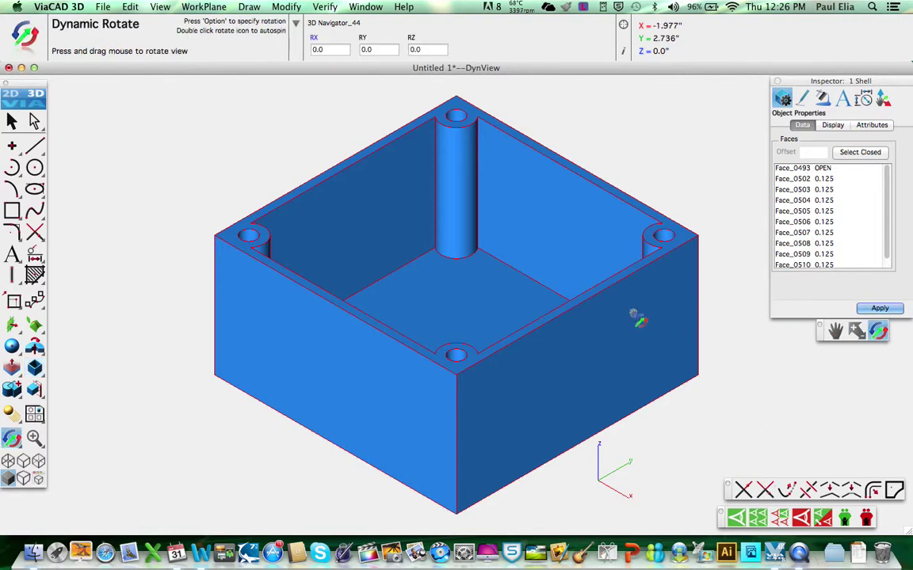
# Step: Delete the hollow box's extrusion feature, keeping only the square base profile
pyautogui.moveTo(554, 291)
pyautogui.mouseDown()
pyautogui.moveTo(534, 346)
pyautogui.moveTo(540, 368)
pyautogui.moveTo(577, 361)
pyautogui.moveTo(591, 334)
pyautogui.moveTo(557, 288)
pyautogui.mouseUp()
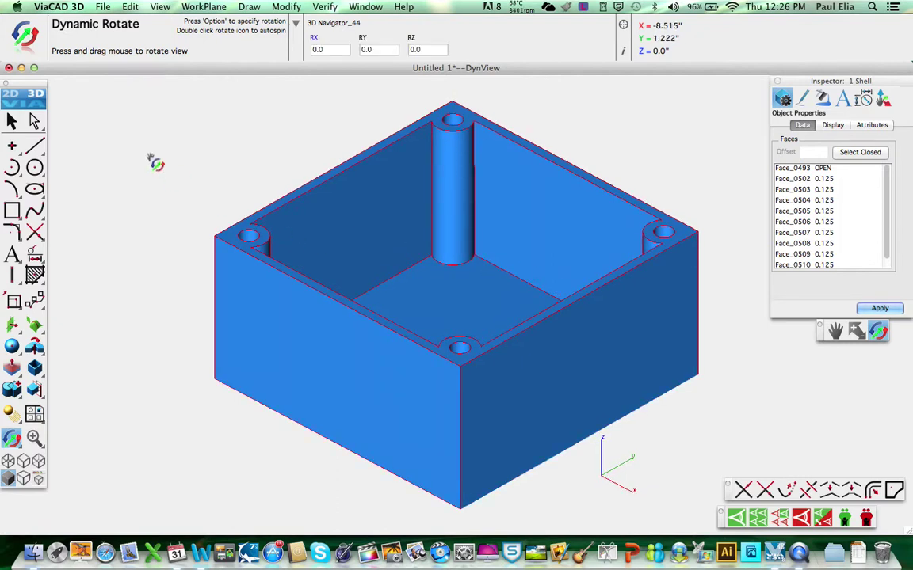
pyautogui.click(10, 122)
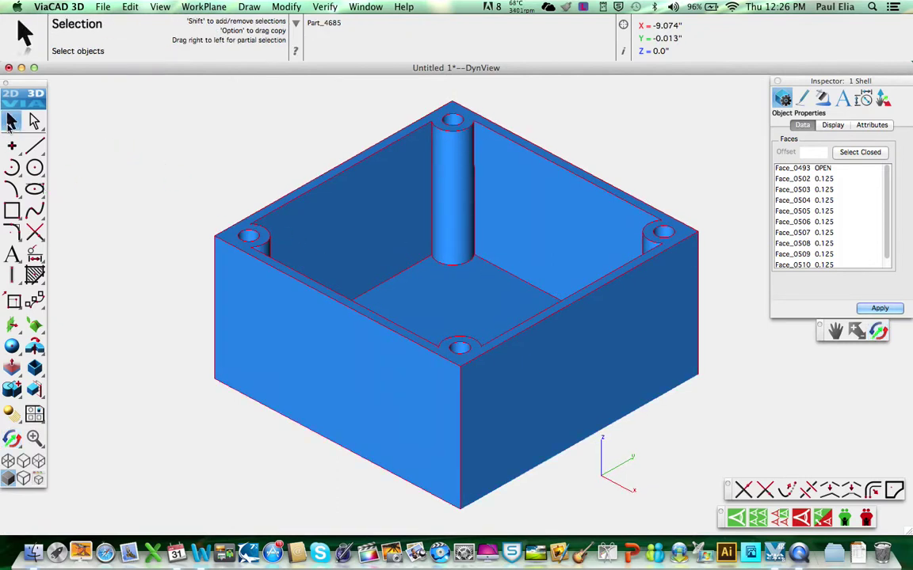
pyautogui.click(306, 233)
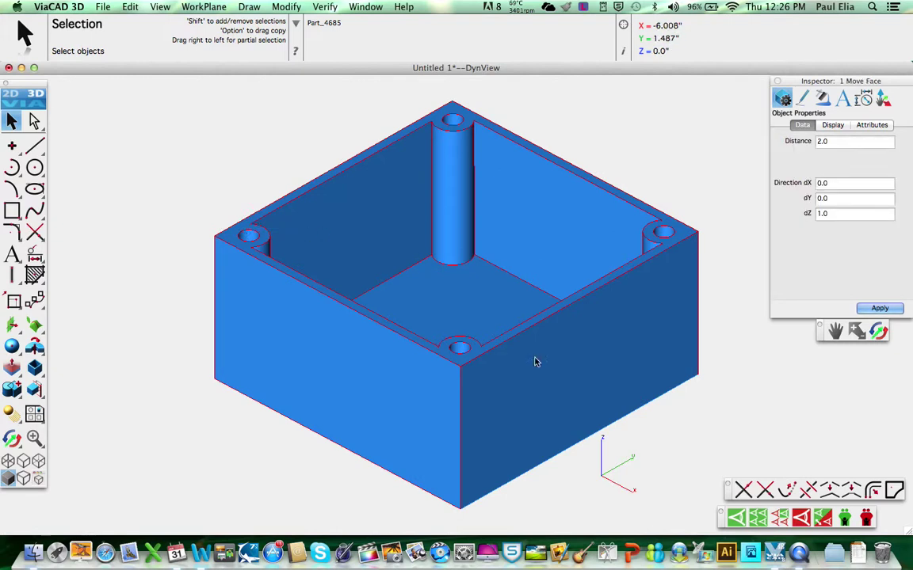
pyautogui.click(799, 516)
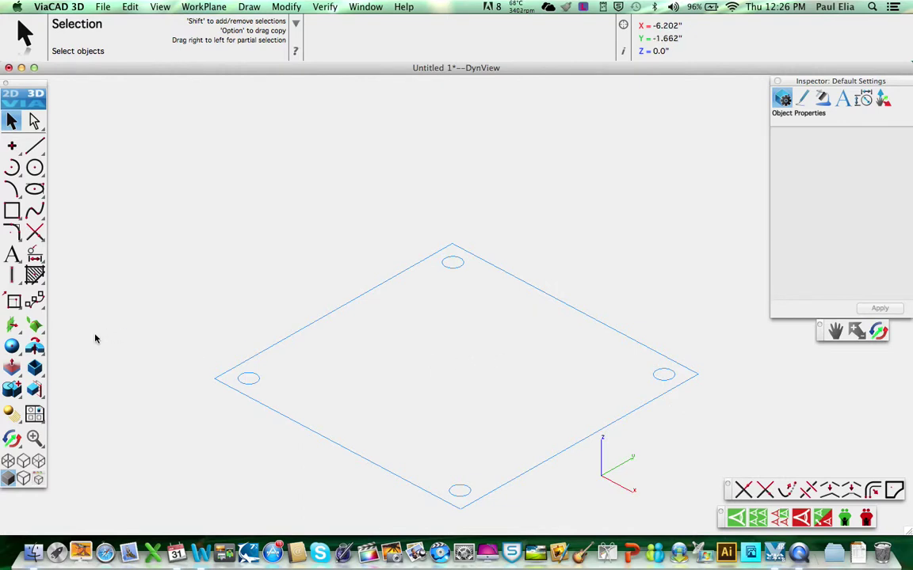
pyautogui.click(11, 367)
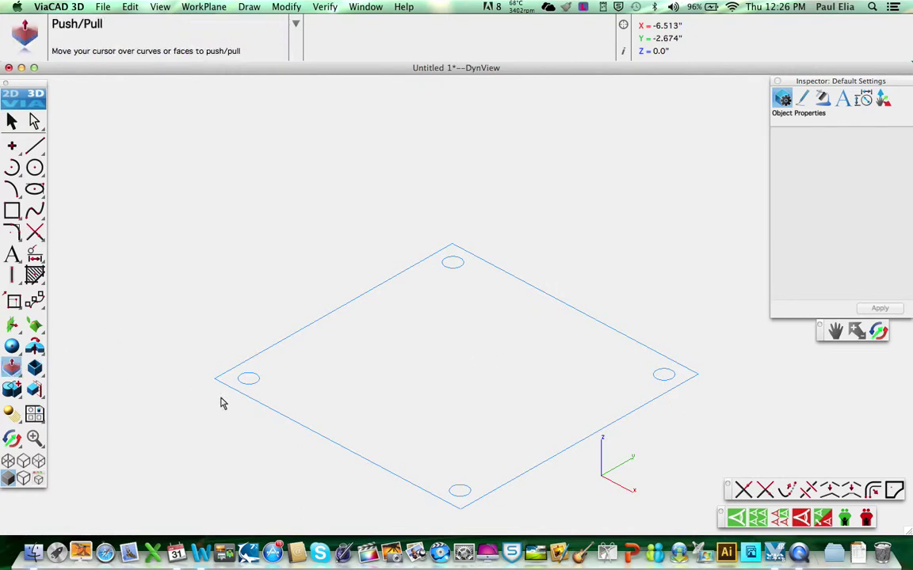
# Step: Pull the square face into a 0.25-thick plate with corner holes and finish the edit
pyautogui.click(276, 407)
pyautogui.moveTo(277, 407); pyautogui.dragTo(276, 375)
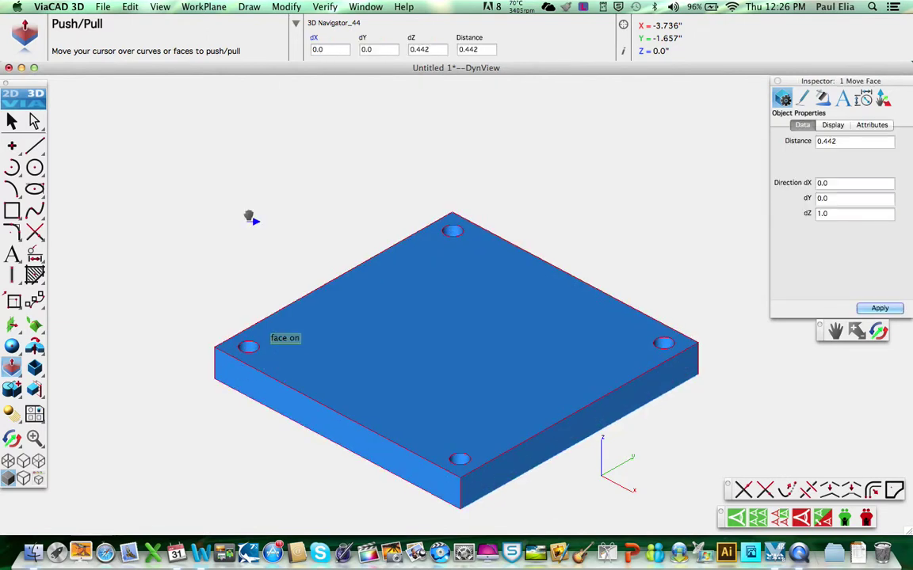
pyautogui.doubleClick(485, 50)
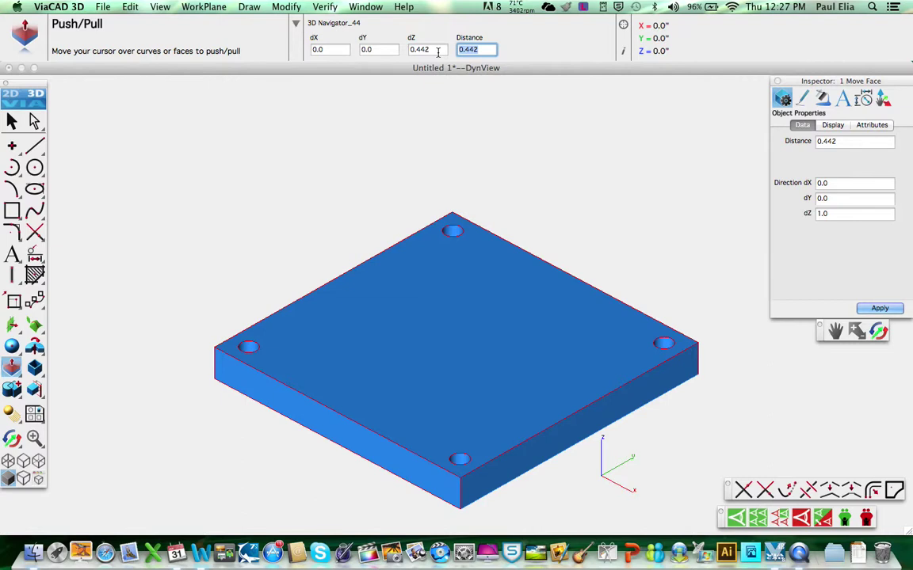
pyautogui.write('.25')
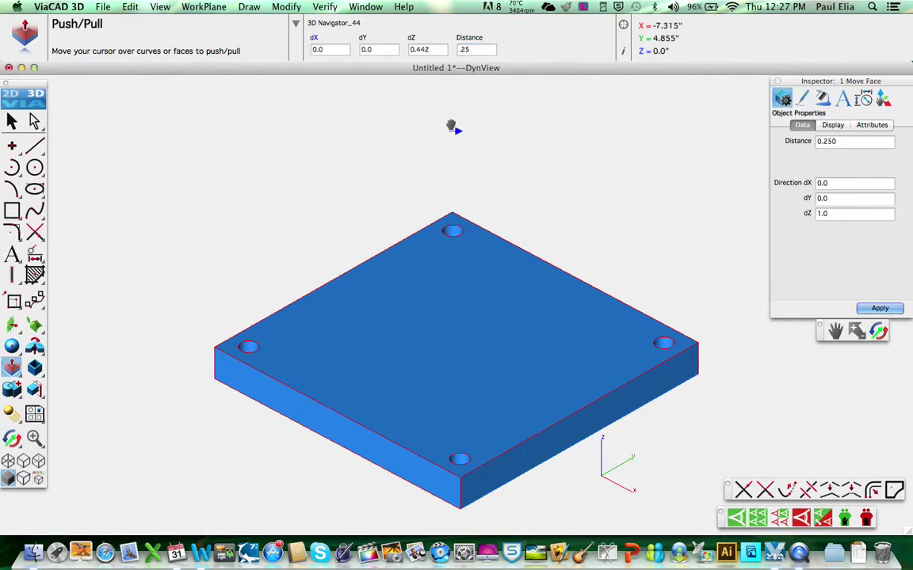
pyautogui.click(11, 120)
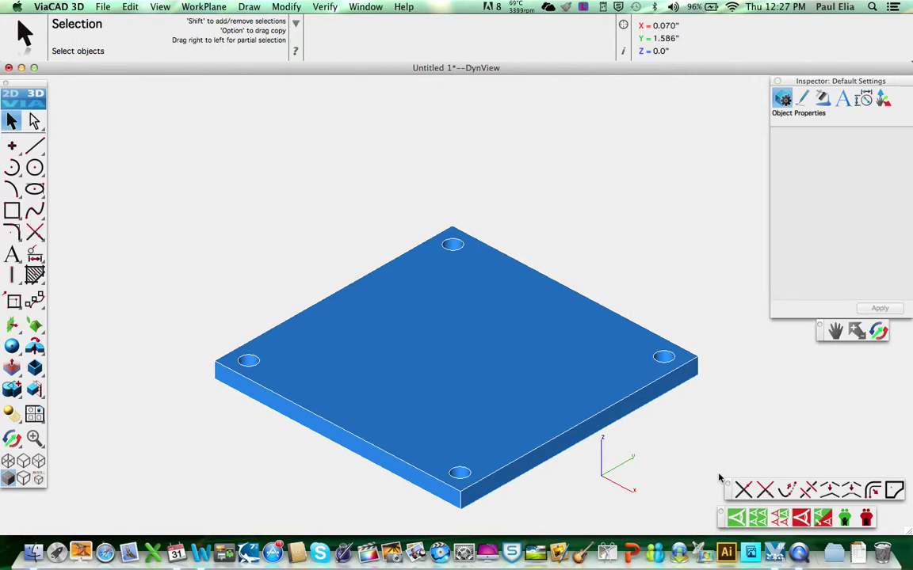
pyautogui.click(735, 518)
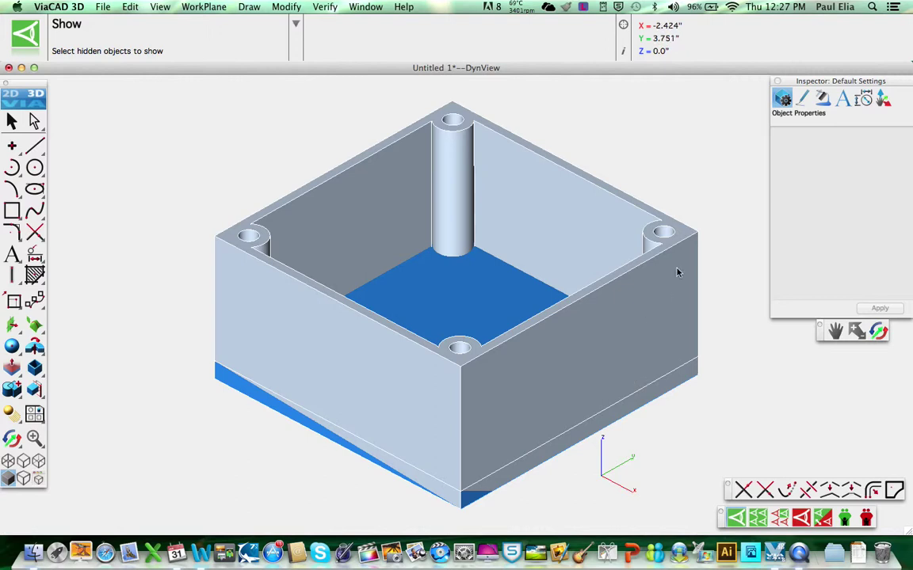
# Step: Pick plate Part_4922, undo the stray move, and drag it onto the box top as a lid
pyautogui.click(693, 235)
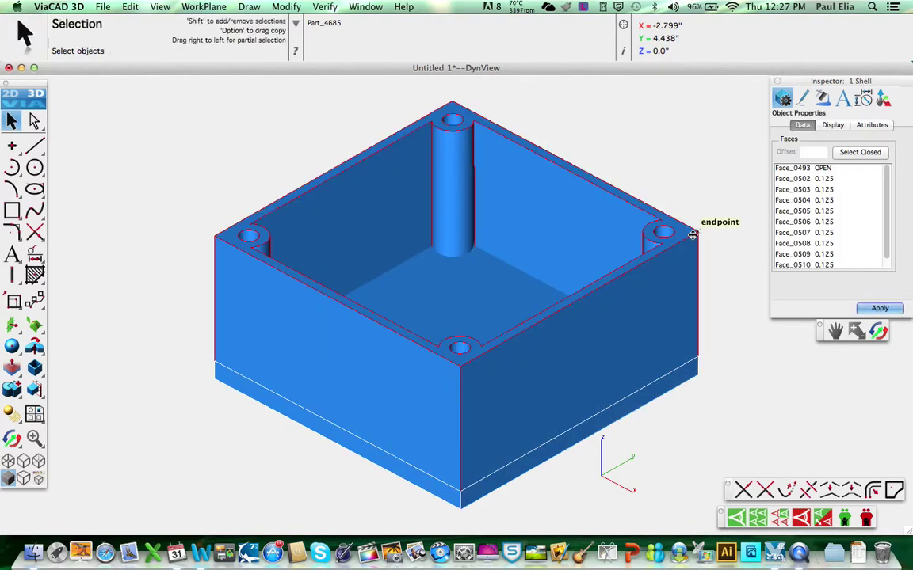
pyautogui.click(690, 377)
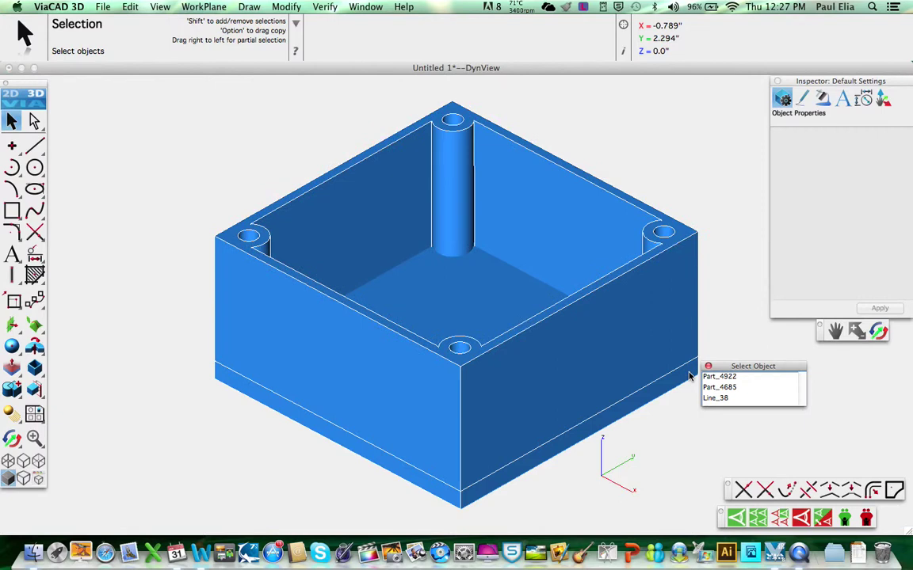
pyautogui.click(721, 377)
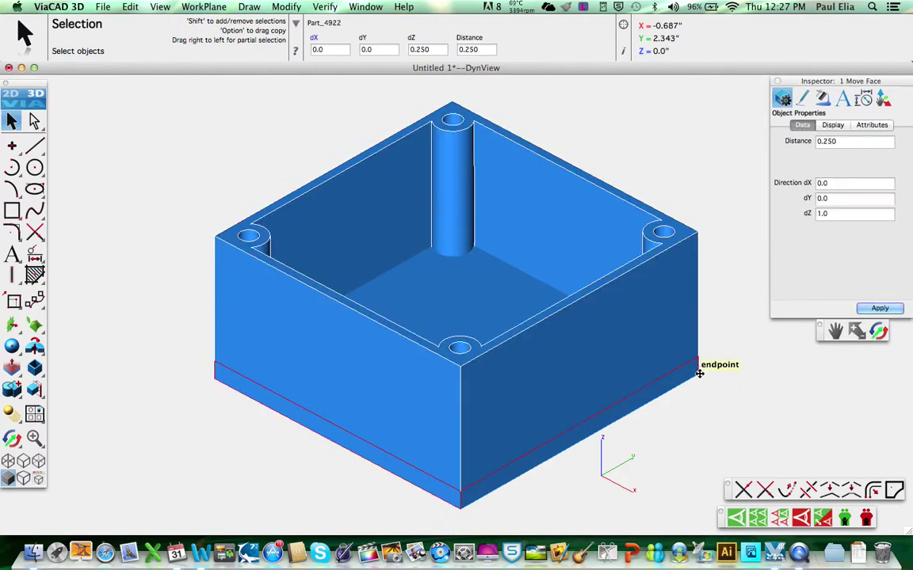
pyautogui.click(689, 326)
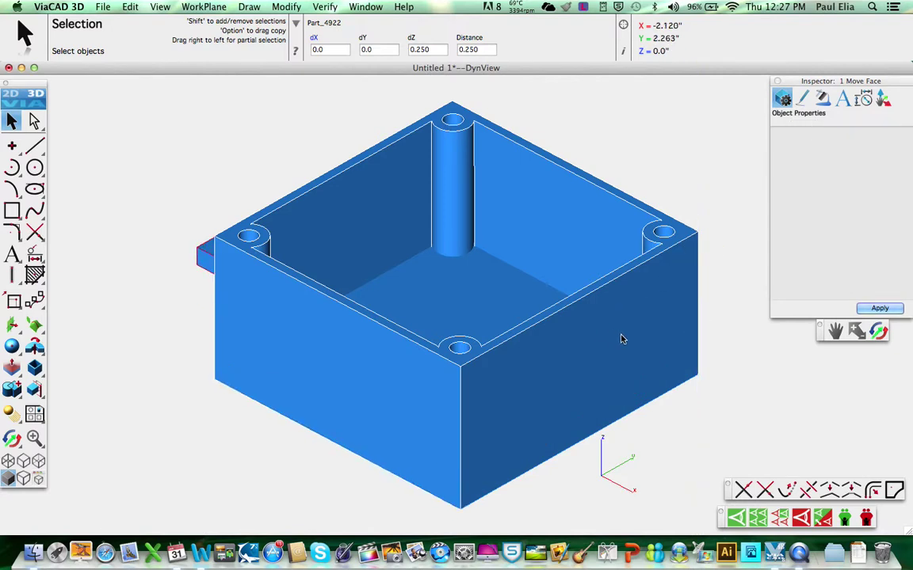
pyautogui.press('super+z')
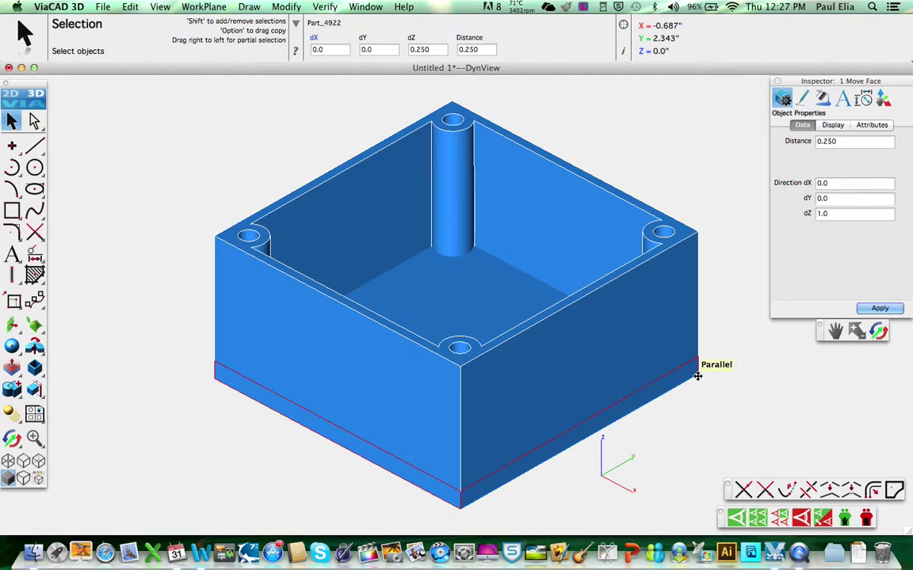
pyautogui.moveTo(681, 210); pyautogui.dragTo(695, 235)
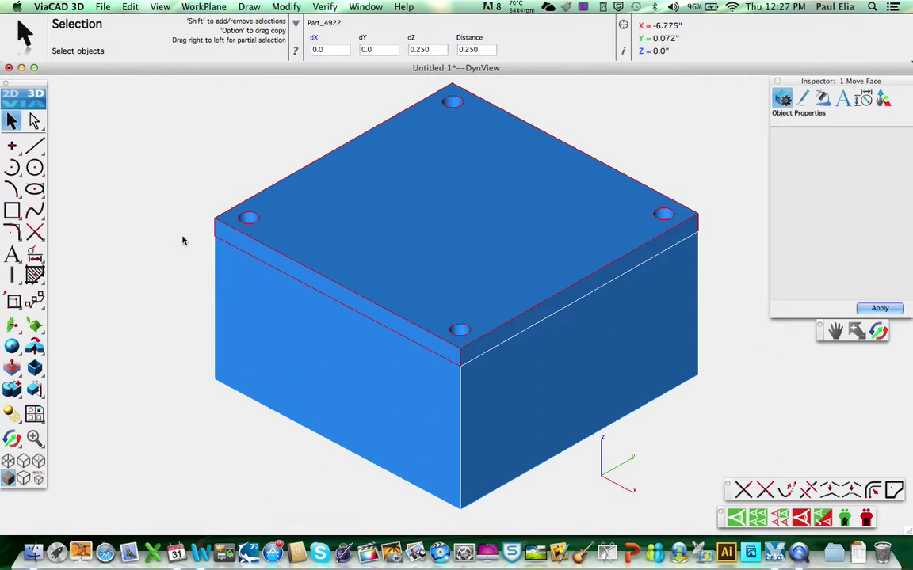
# Step: Orbit the lidded box to inspect it from several angles
pyautogui.click(878, 331)
pyautogui.moveTo(846, 383); pyautogui.dragTo(761, 408)
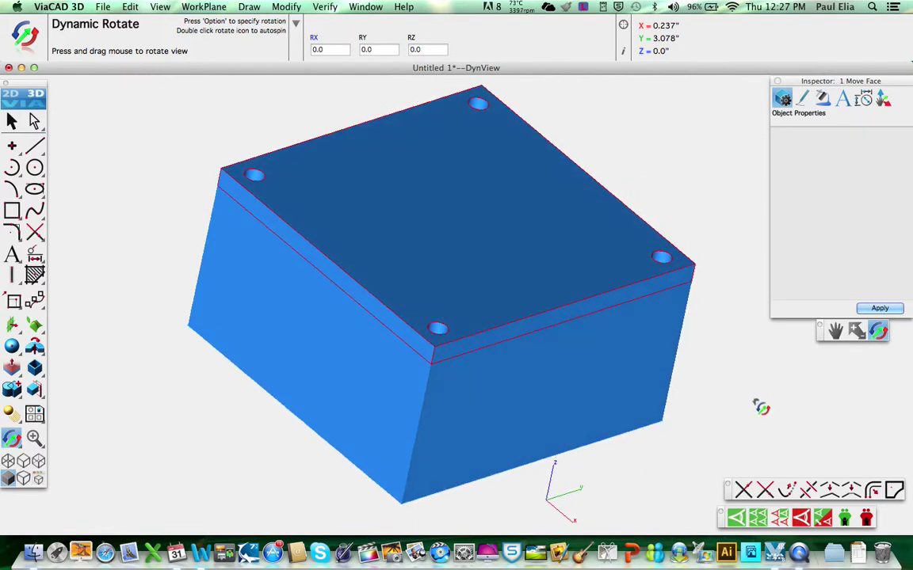
pyautogui.rightClick(681, 163)
pyautogui.click(578, 162)
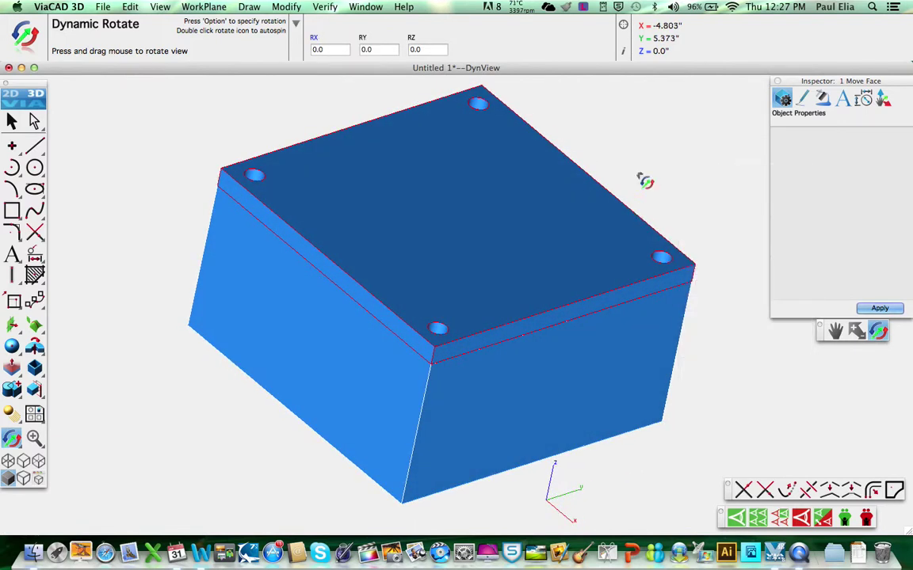
pyautogui.moveTo(550, 249); pyautogui.dragTo(720, 241)
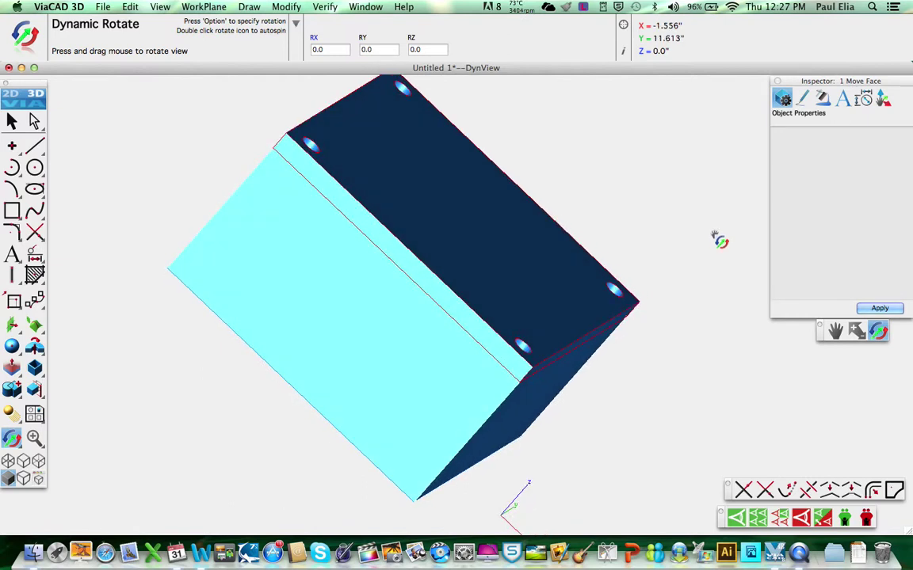
pyautogui.press('super+z')
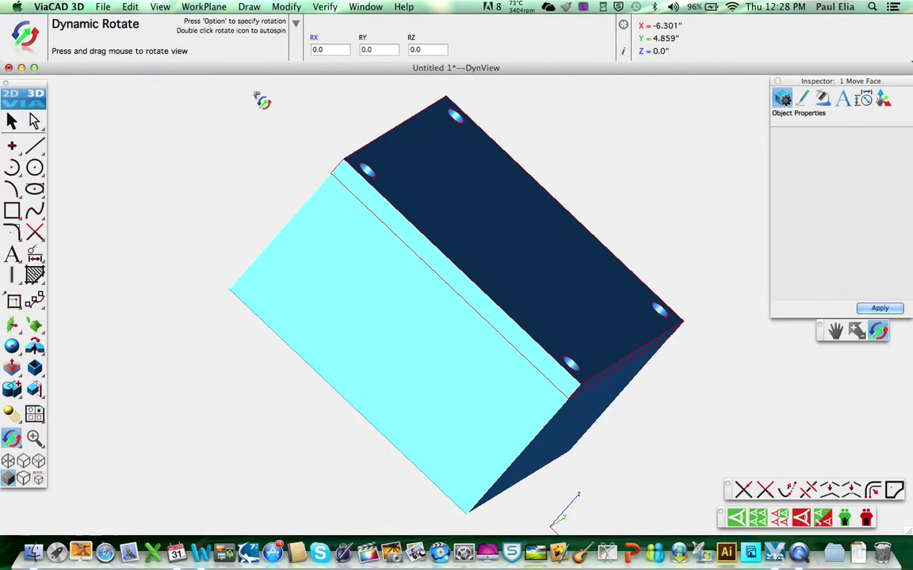
# Step: Export the model as a binary STL, replacing the existing Untitled 1.stl
pyautogui.click(103, 7)
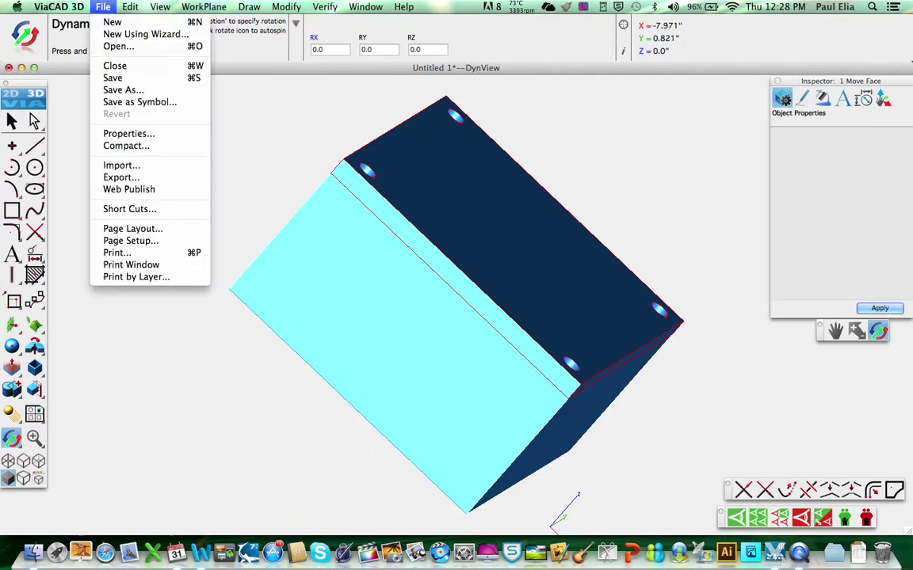
pyautogui.click(131, 178)
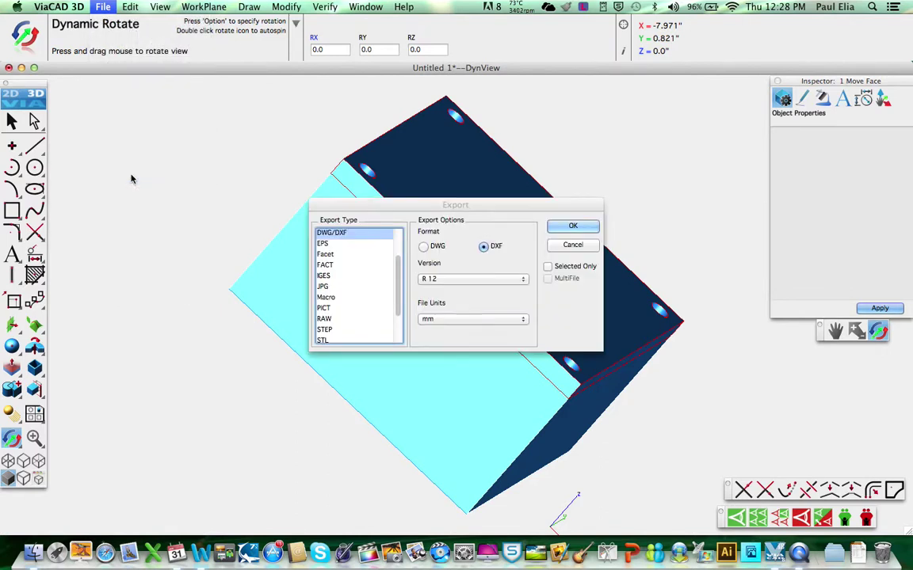
pyautogui.scroll(-3, 365, 277)
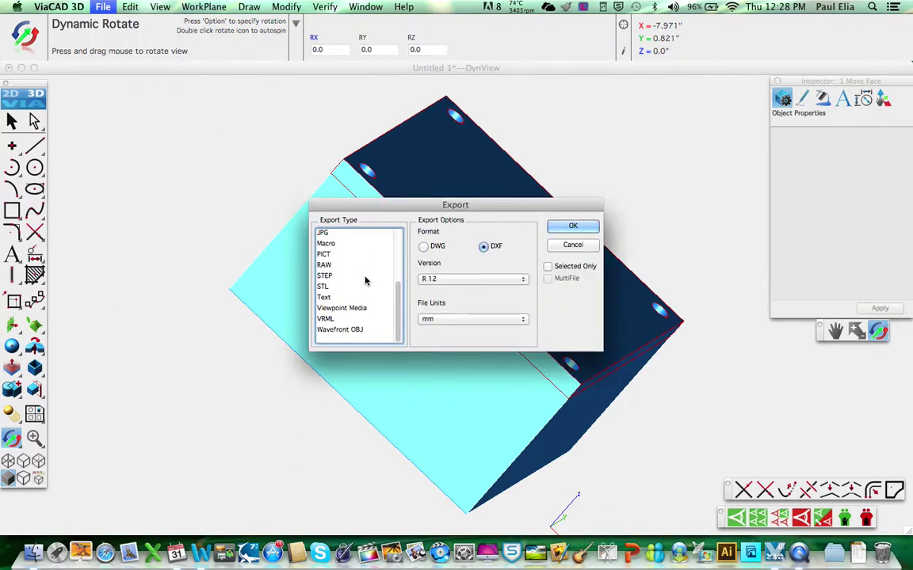
pyautogui.click(323, 288)
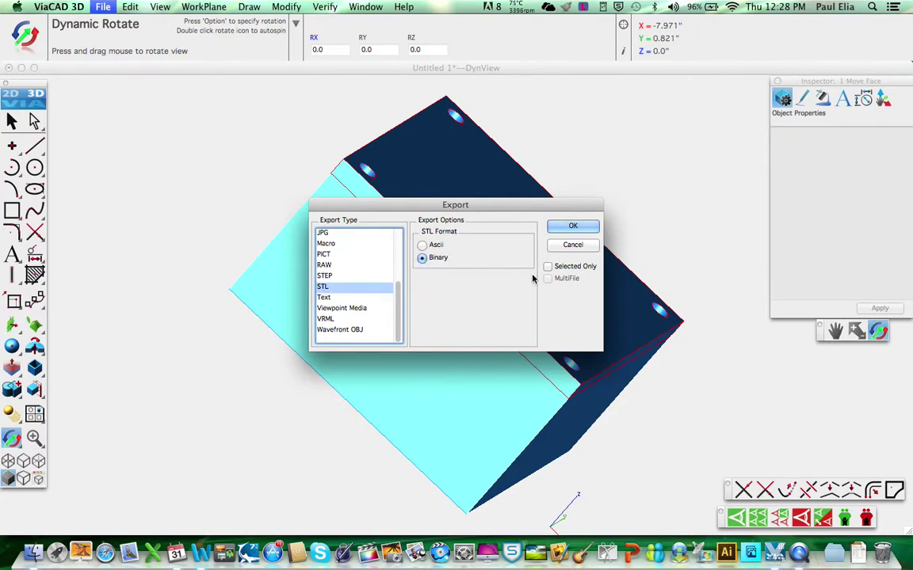
pyautogui.click(584, 225)
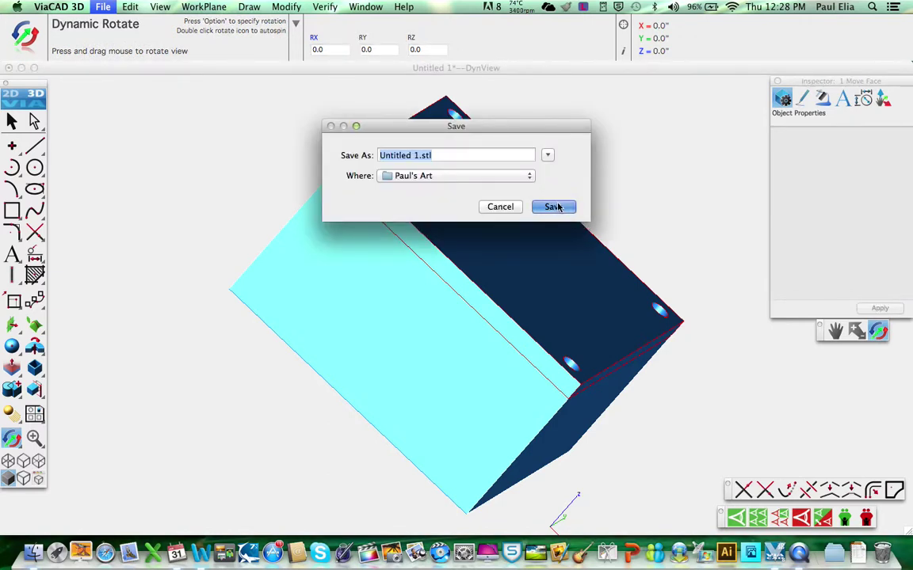
pyautogui.click(558, 207)
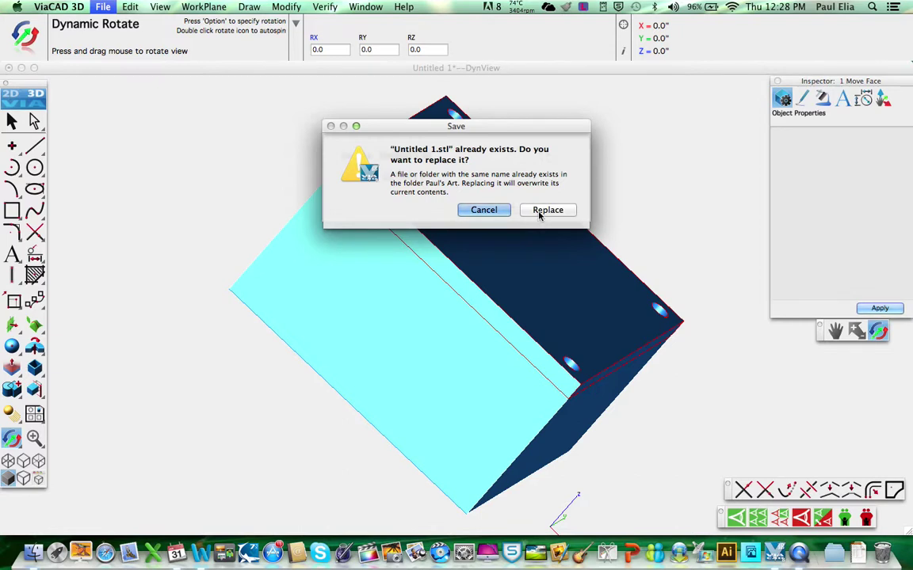
pyautogui.click(547, 211)
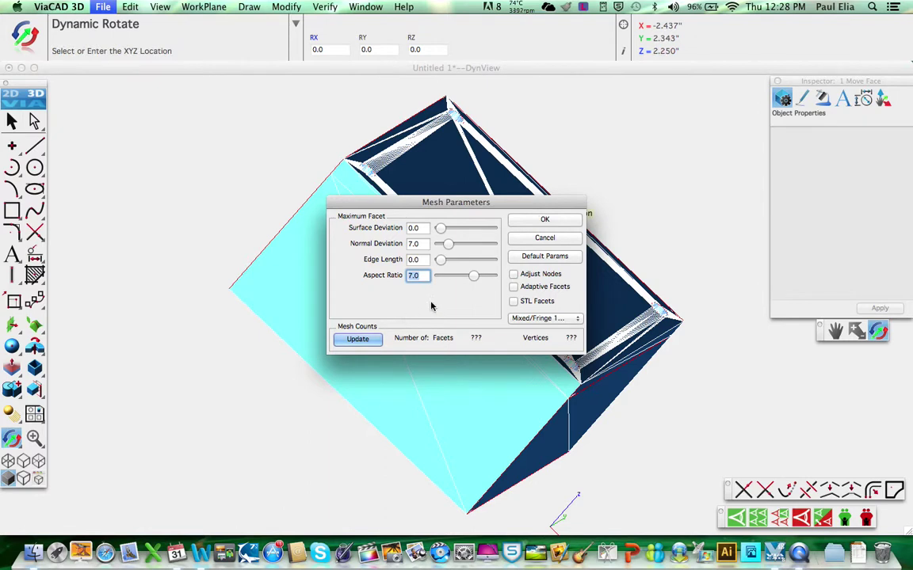
# Step: Set mesh aspect ratio 1.0, all-triangle STL facets and normal deviation 0.90, updating the counts
pyautogui.moveTo(474, 282); pyautogui.dragTo(437, 277)
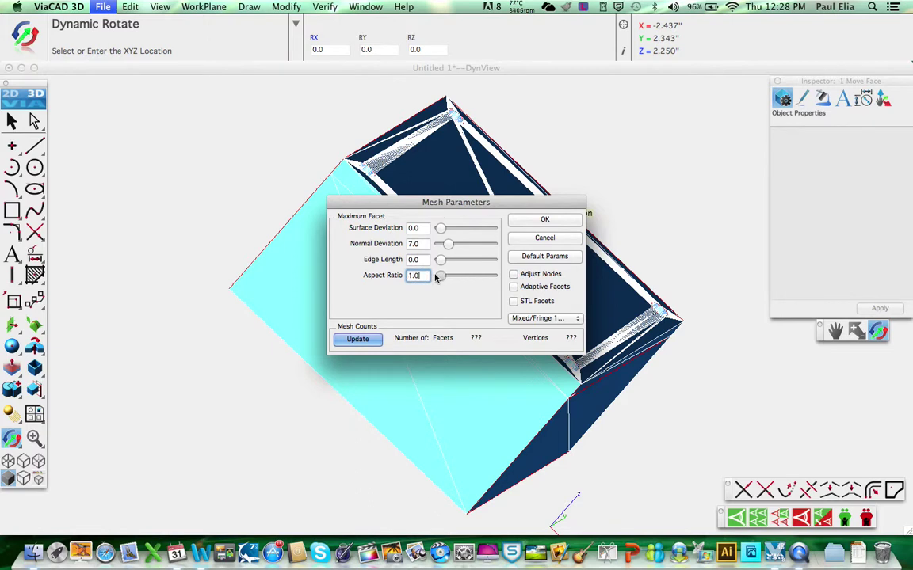
pyautogui.click(513, 302)
pyautogui.click(355, 339)
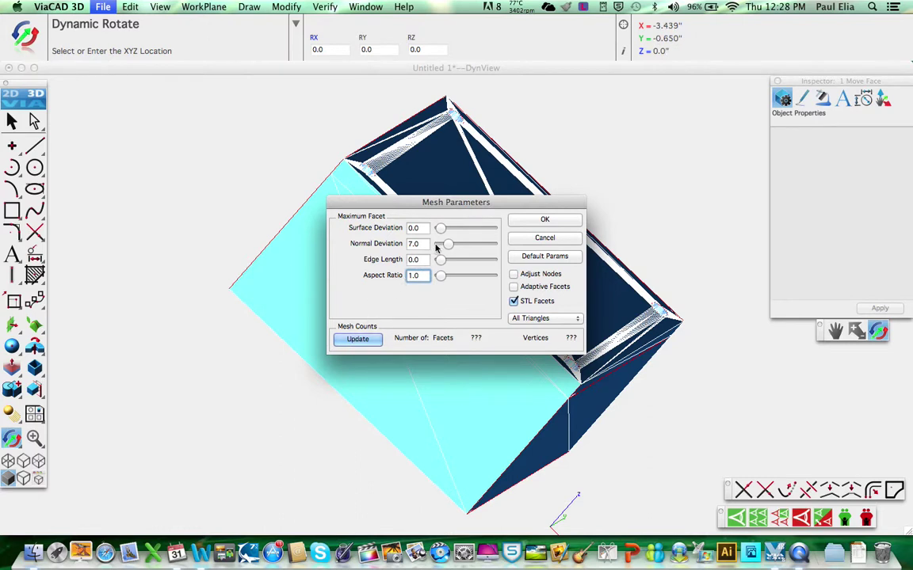
pyautogui.moveTo(450, 243); pyautogui.dragTo(443, 245)
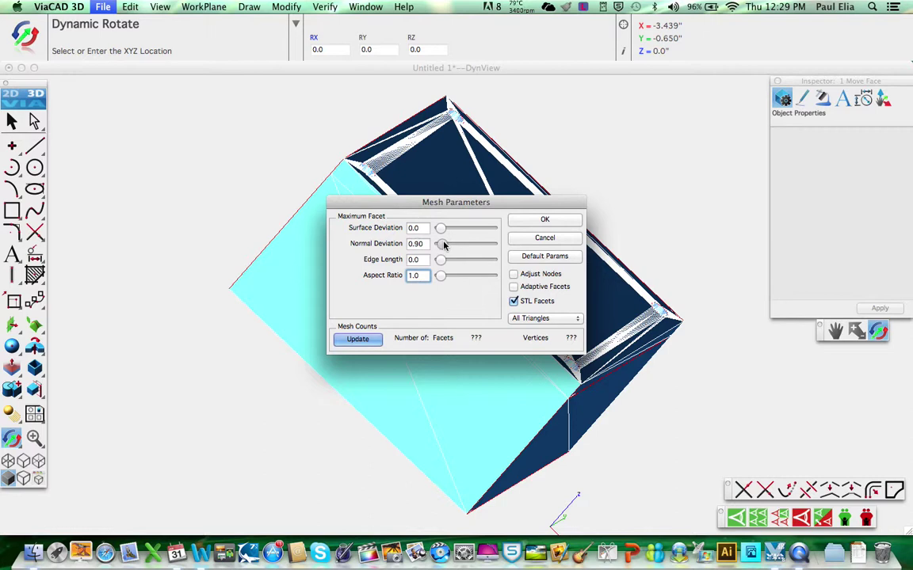
pyautogui.click(356, 340)
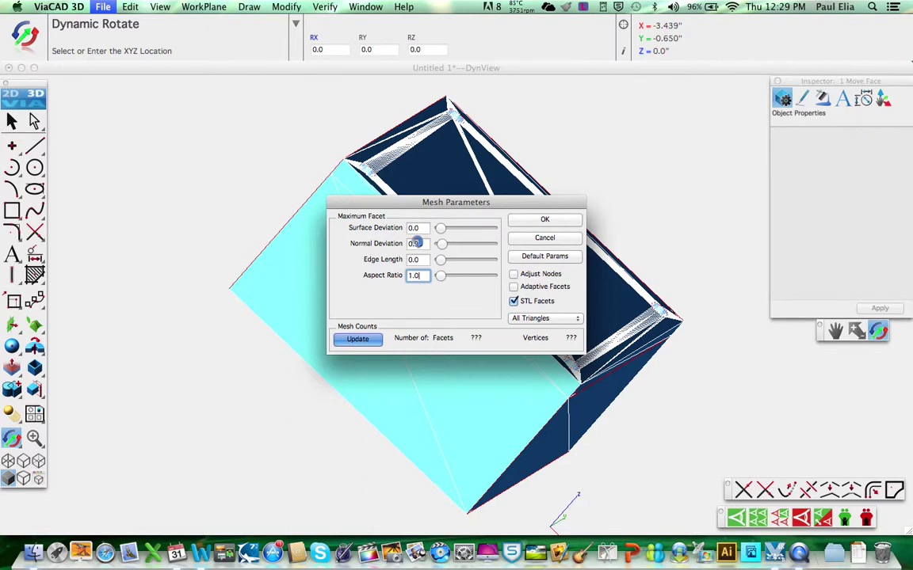
# Step: Change smcFanControl's active fan setting from Default to the Higher RPM preset
pyautogui.click(524, 6)
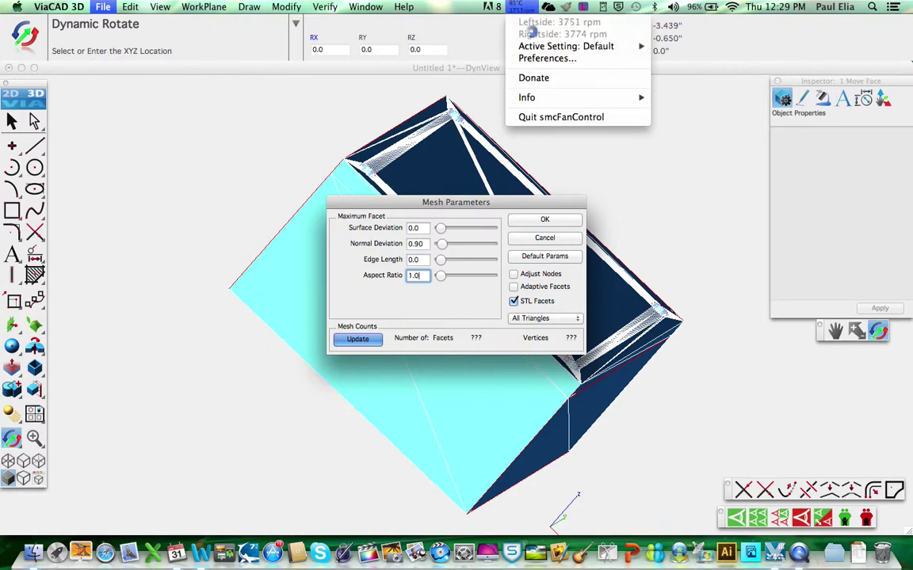
pyautogui.moveTo(485, 46)
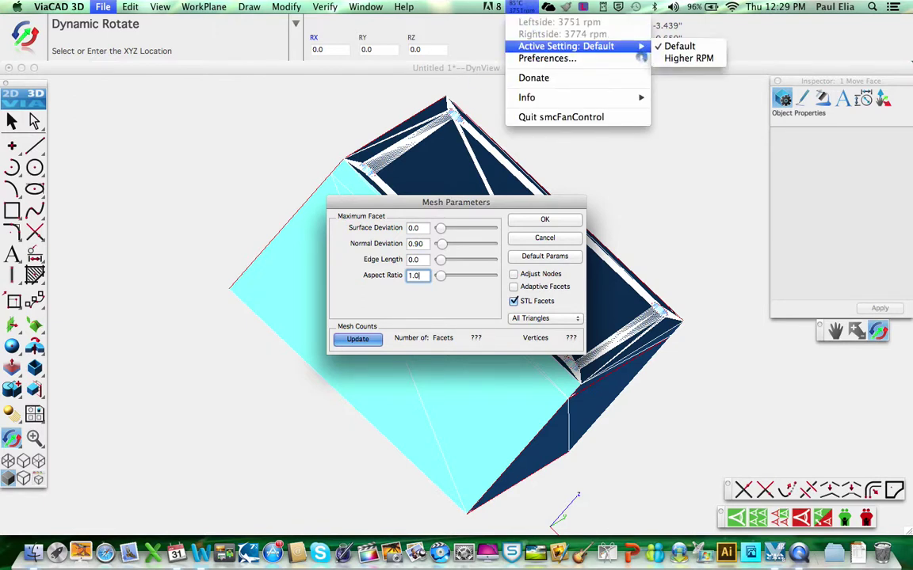
pyautogui.click(662, 59)
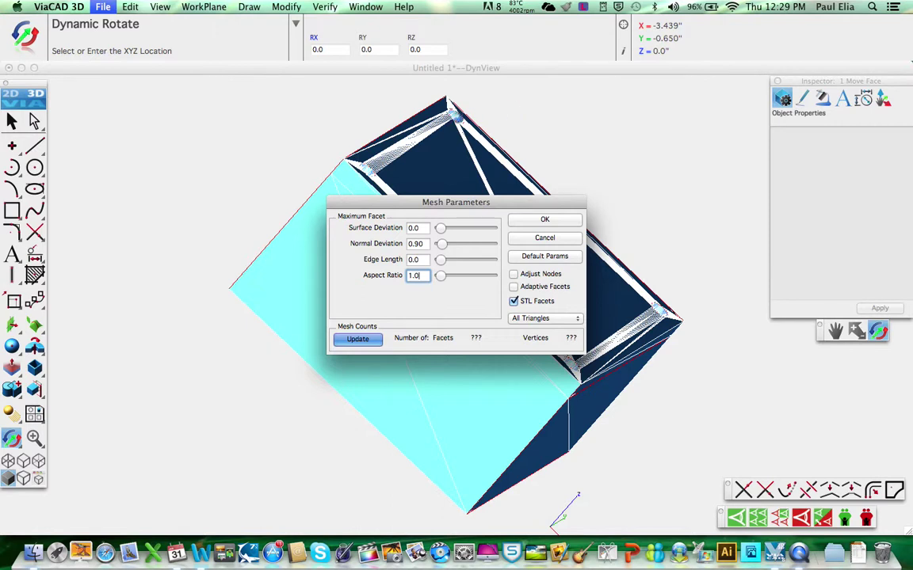